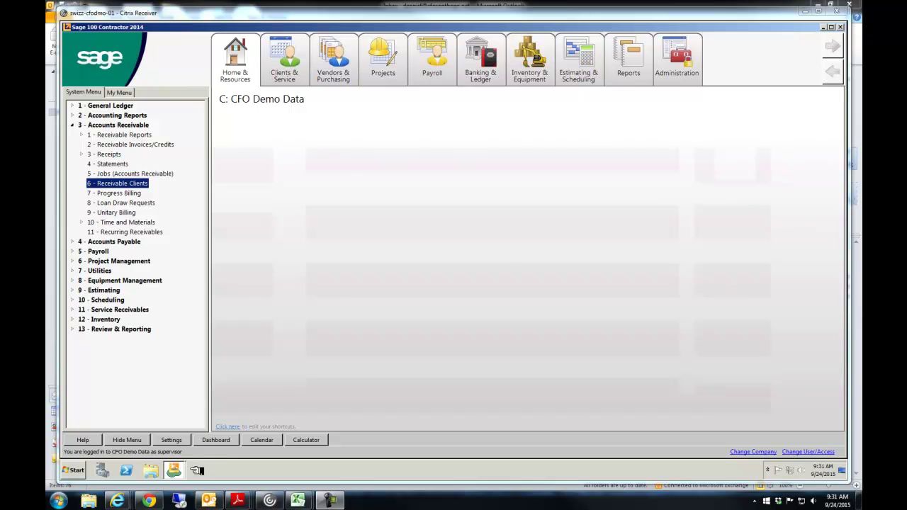
# Open the Receivable Clients window from Accounts Receivable and shift it slightly to a clearer spot
pyautogui.click(174, 470)
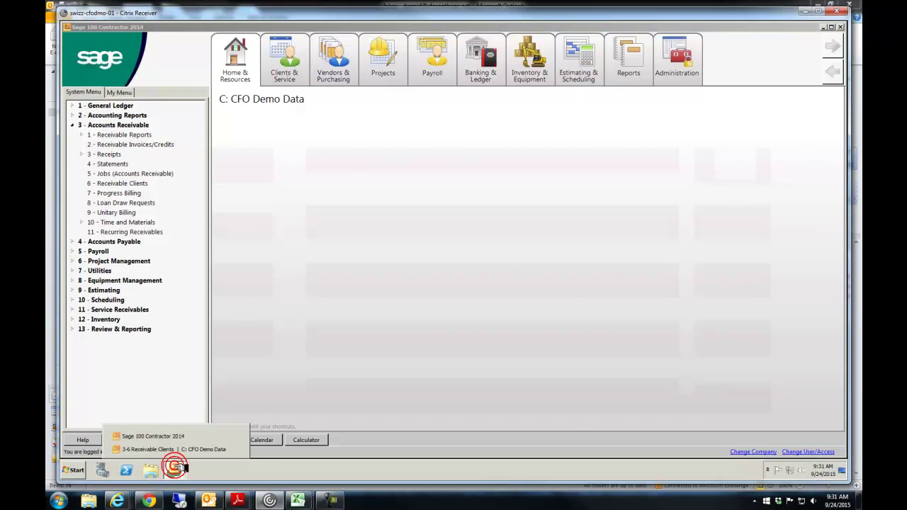
pyautogui.click(122, 184)
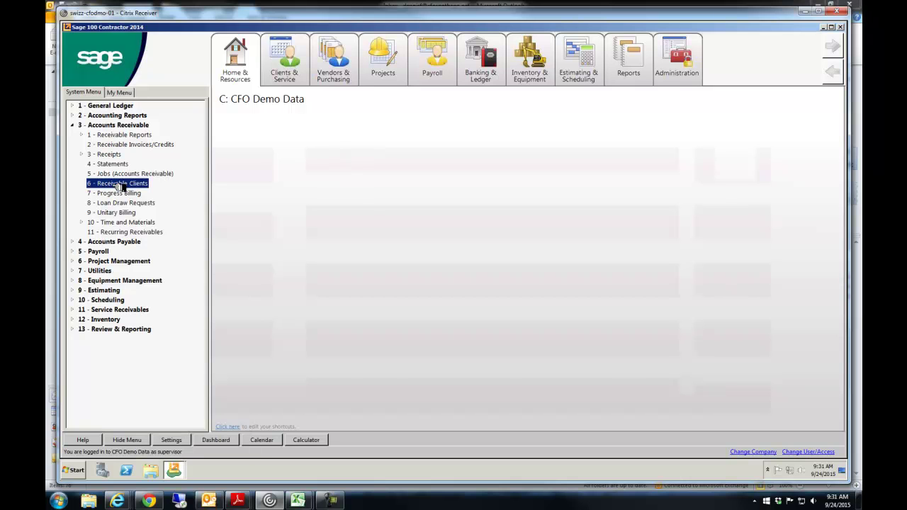
pyautogui.click(122, 185)
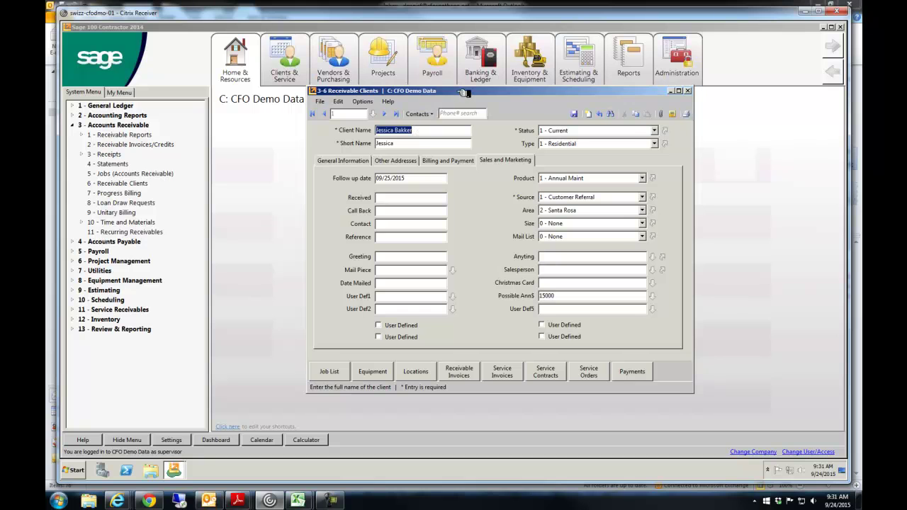
pyautogui.moveTo(462, 91); pyautogui.dragTo(431, 89)
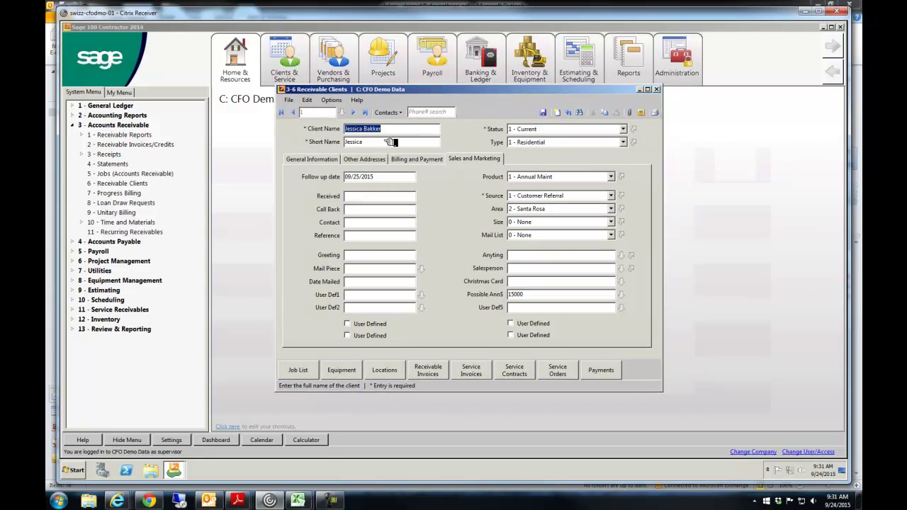
# Review the client's general information, contacts, billing and shipping addresses, and sales and marketing dates
pyautogui.click(326, 159)
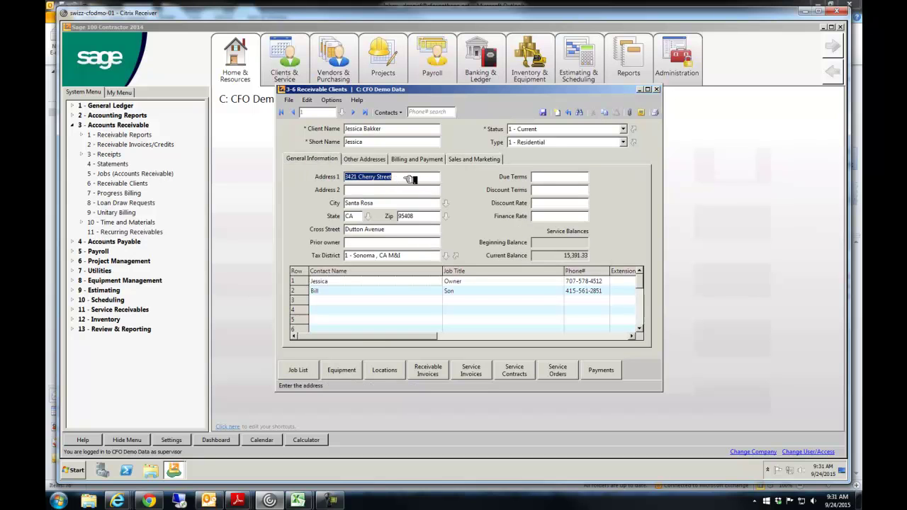
pyautogui.moveTo(309, 284); pyautogui.dragTo(305, 296)
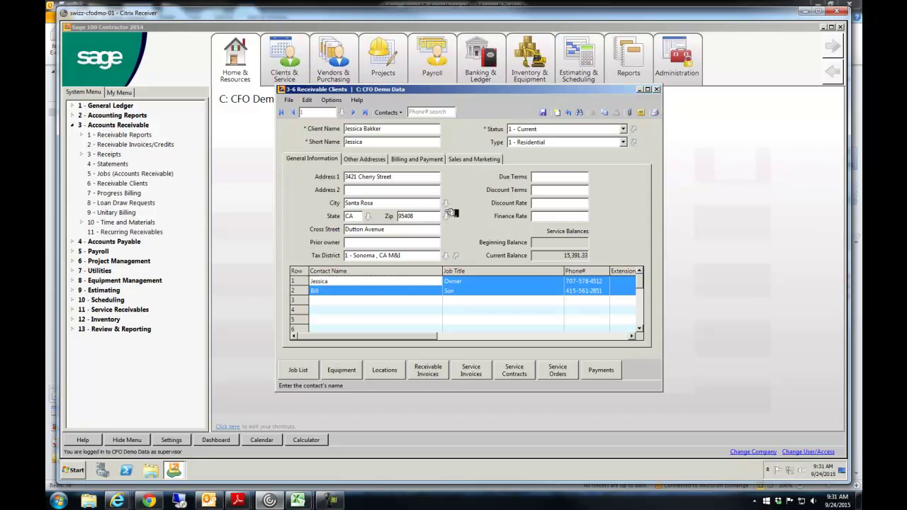
pyautogui.click(367, 158)
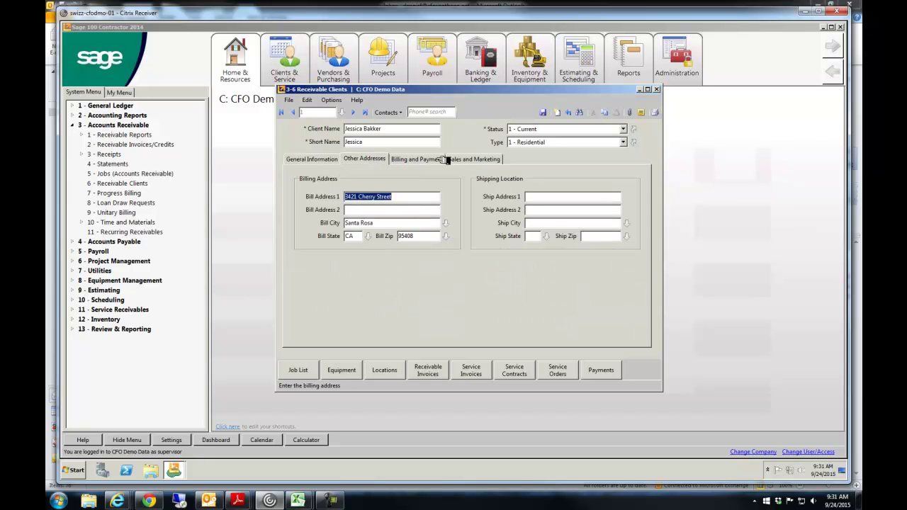
pyautogui.click(468, 160)
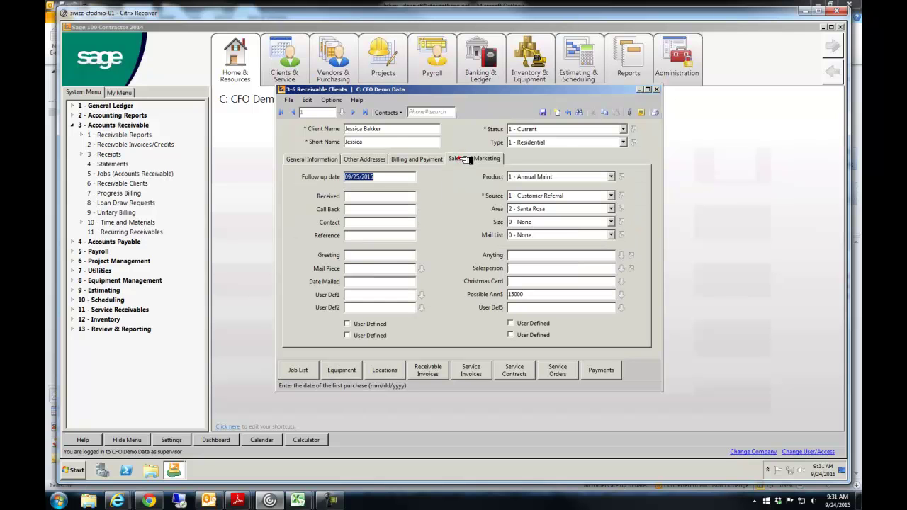
pyautogui.click(382, 196)
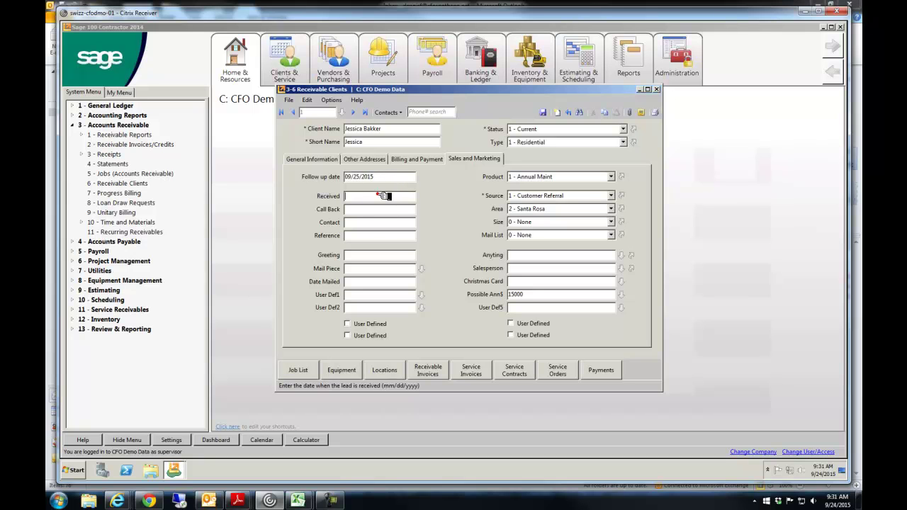
pyautogui.click(392, 178)
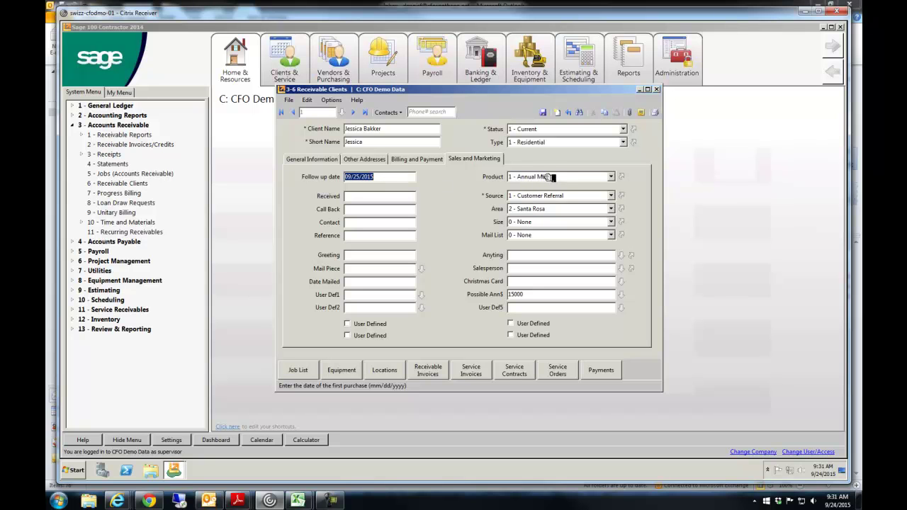
# Add product 3, Bath Remodel, to the client product line list and save the list
pyautogui.doubleClick(610, 177)
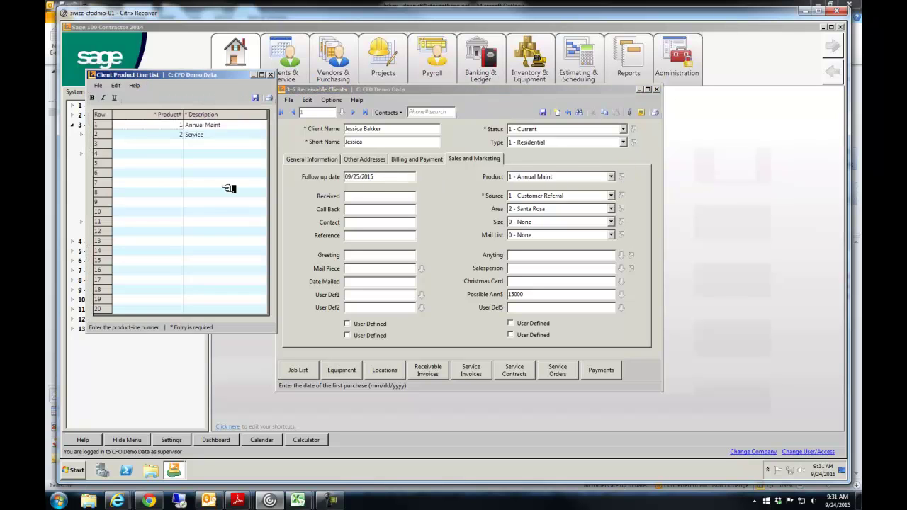
pyautogui.click(175, 146)
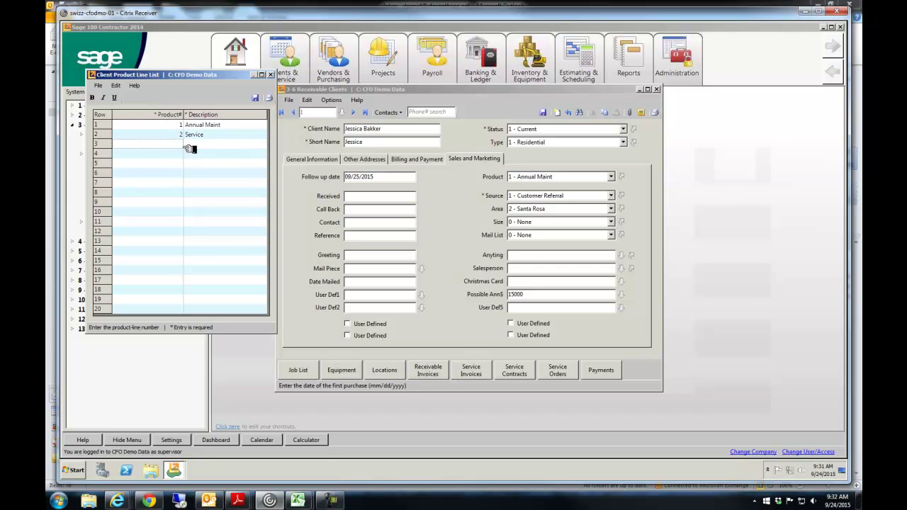
pyautogui.write('3')
pyautogui.press('Tab')
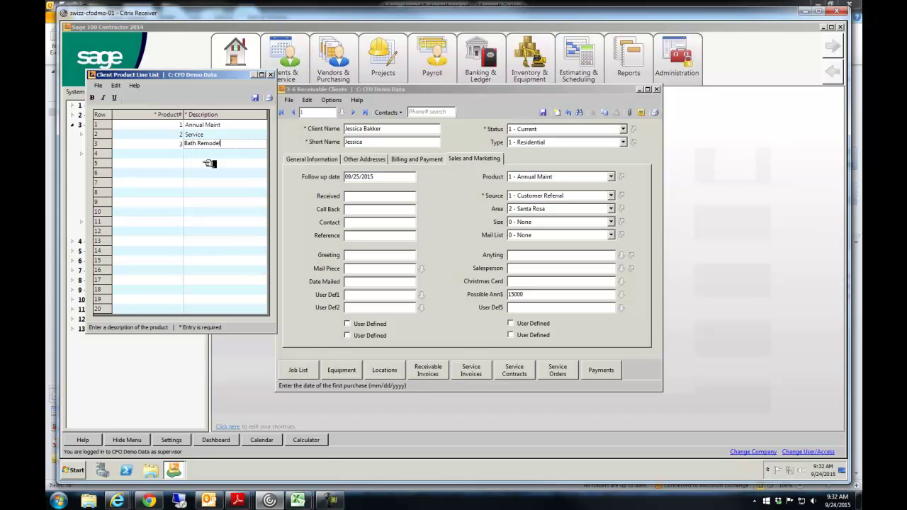
pyautogui.click(255, 97)
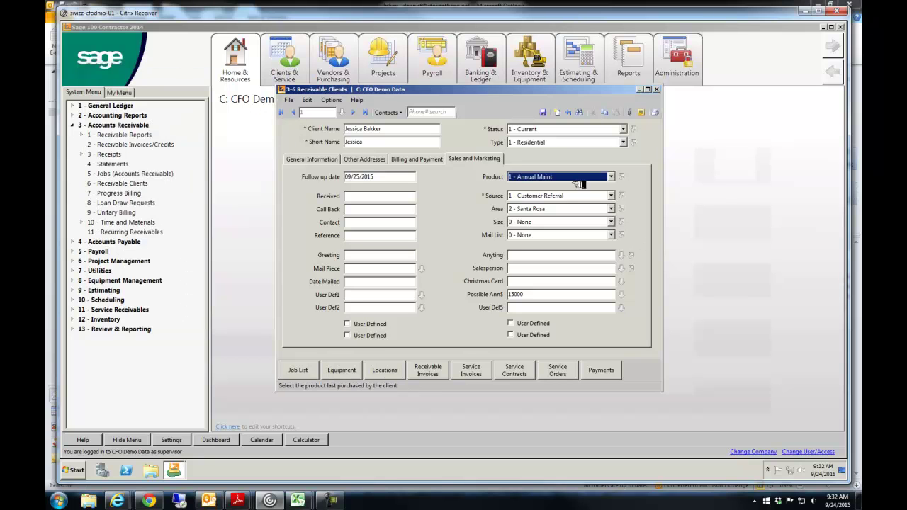
# Set the client's product to 3 - Bath Remodel and assign a salesperson from the current employees
pyautogui.click(611, 176)
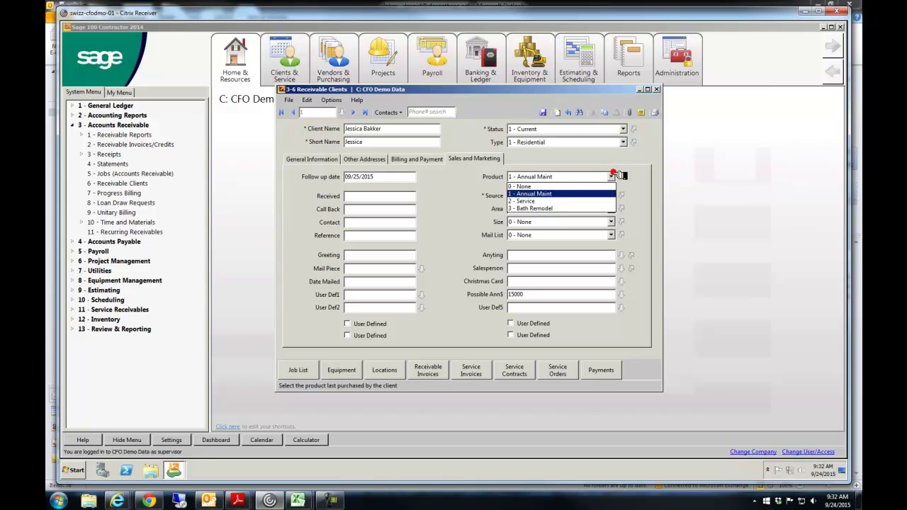
pyautogui.click(551, 209)
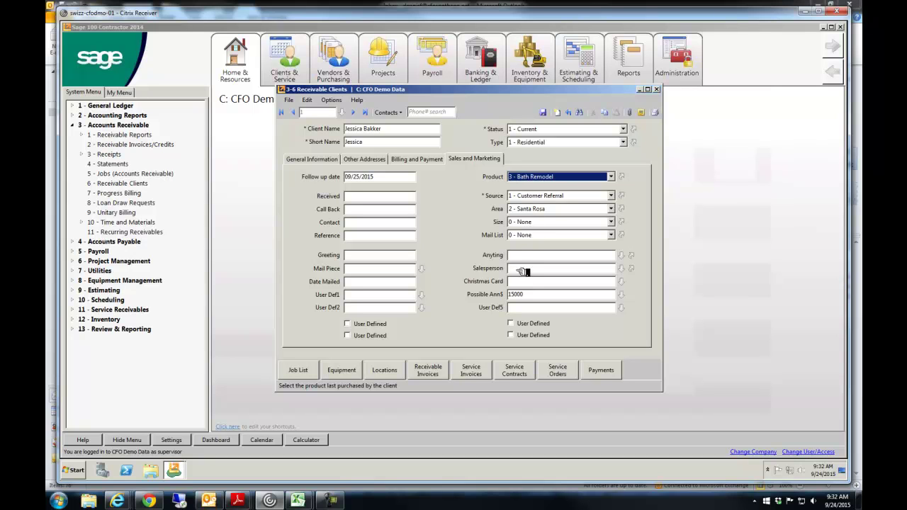
pyautogui.click(625, 269)
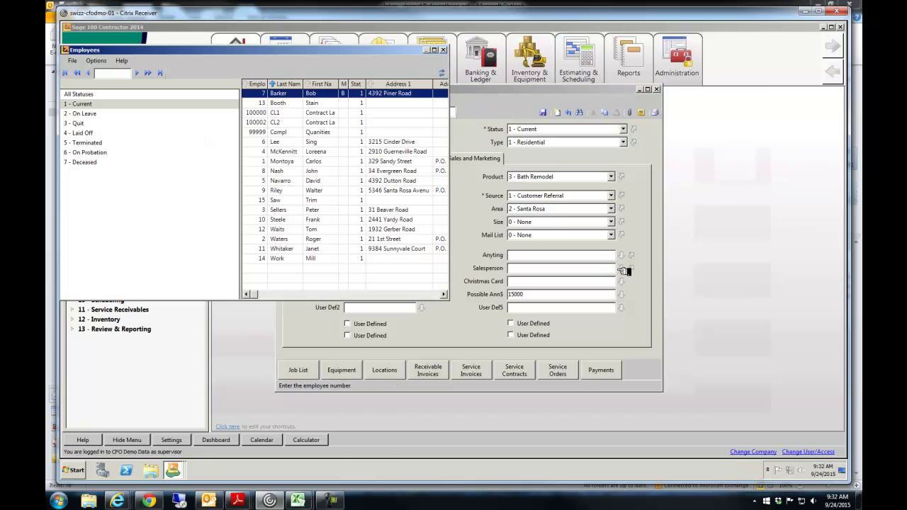
pyautogui.doubleClick(285, 163)
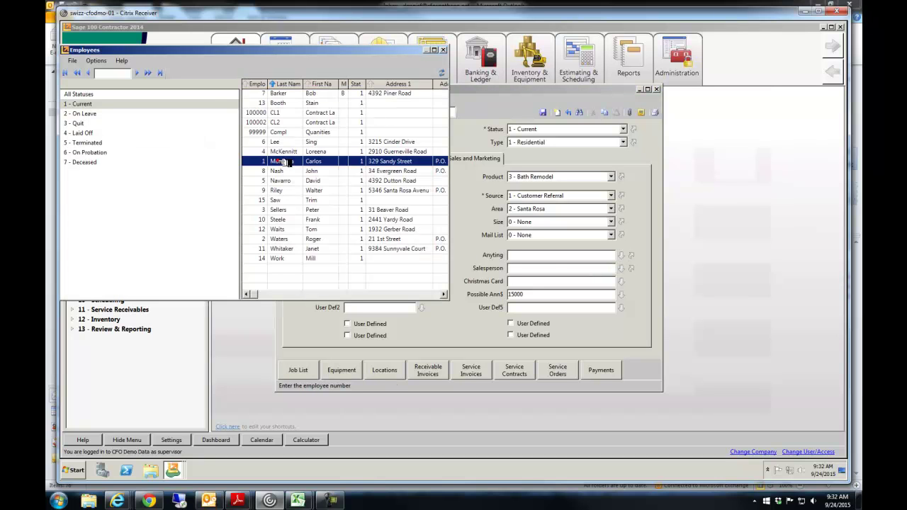
# Examine the client's possible annual amount, received, contact, reference, greeting and mail piece fields
pyautogui.click(516, 294)
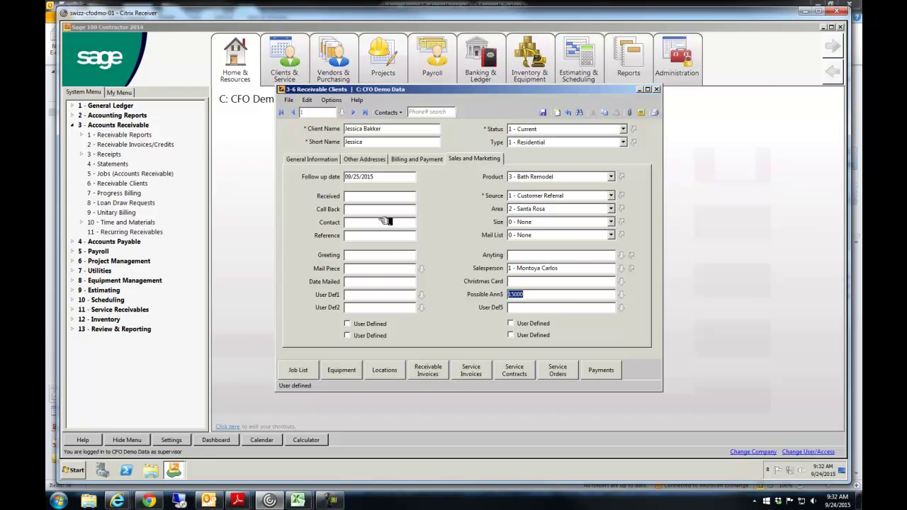
pyautogui.click(357, 198)
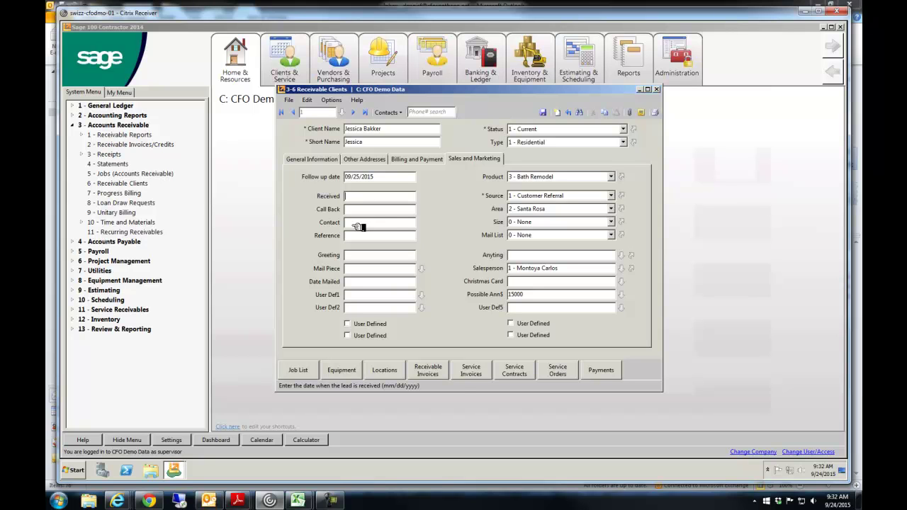
pyautogui.click(358, 226)
pyautogui.click(358, 235)
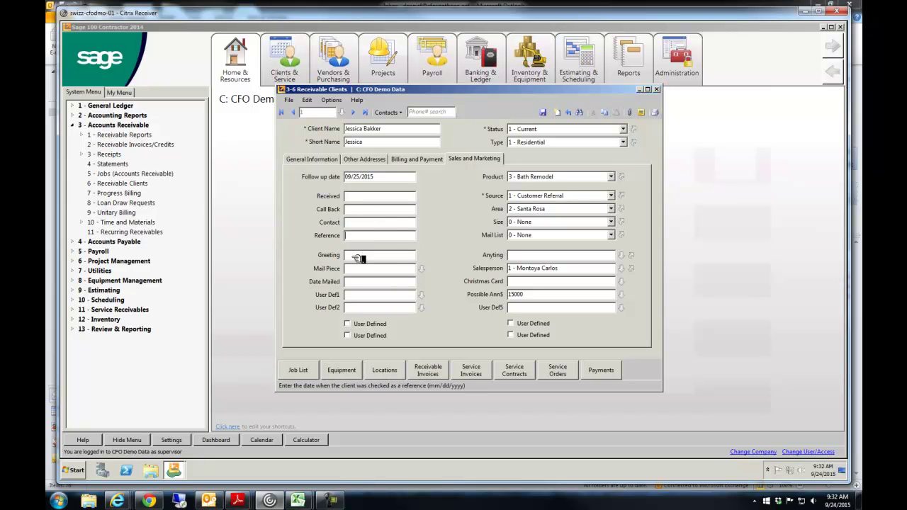
pyautogui.click(359, 256)
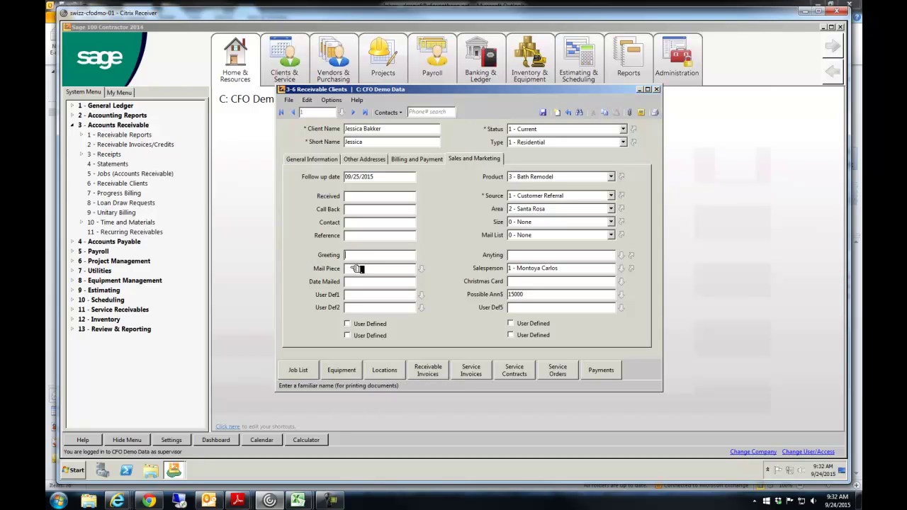
pyautogui.click(357, 270)
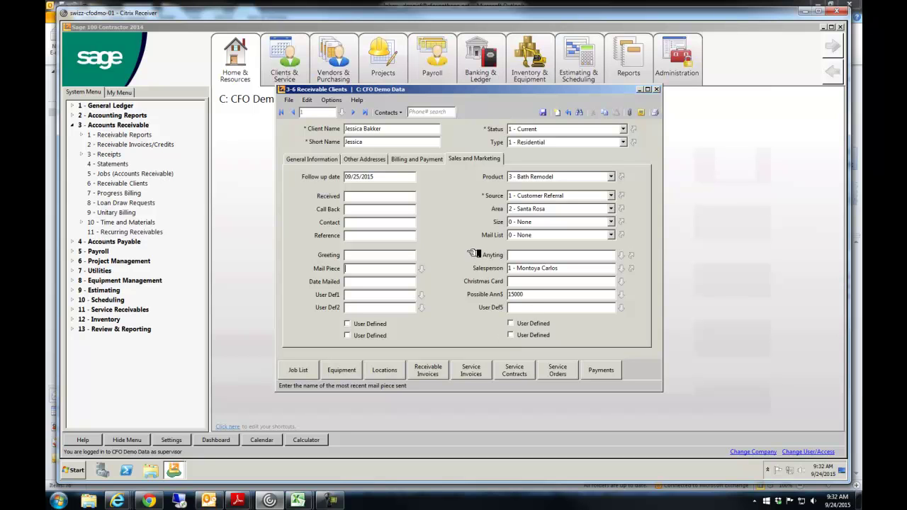
# Run the Sales Call list query for receivable clients with the salesperson and call back criteria left blank
pyautogui.click(579, 113)
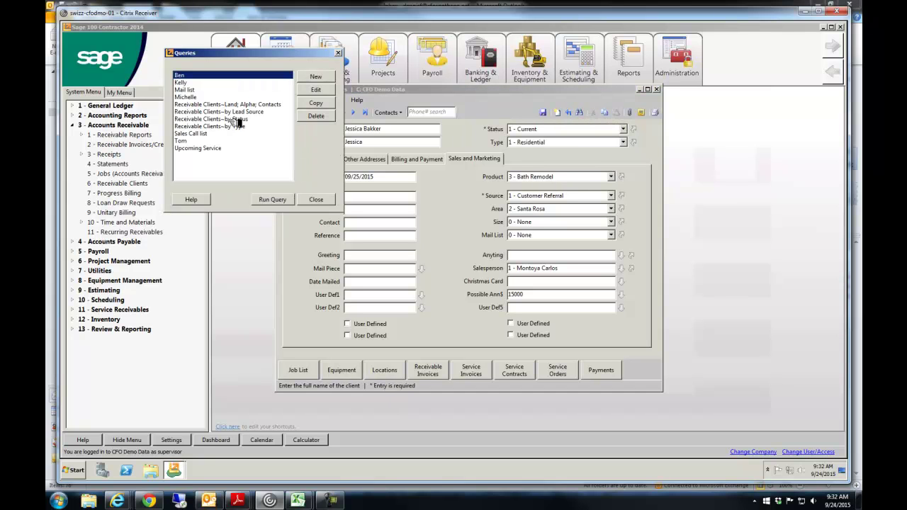
pyautogui.click(203, 134)
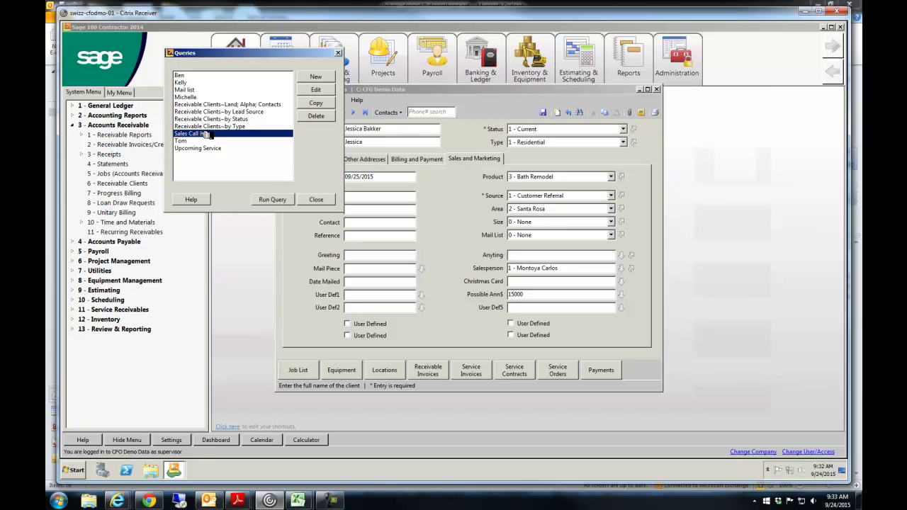
pyautogui.click(272, 199)
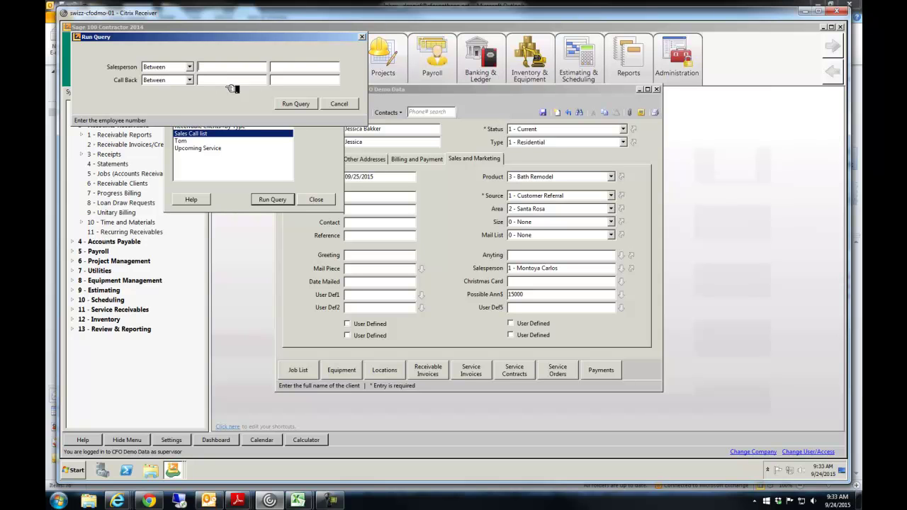
pyautogui.click(296, 103)
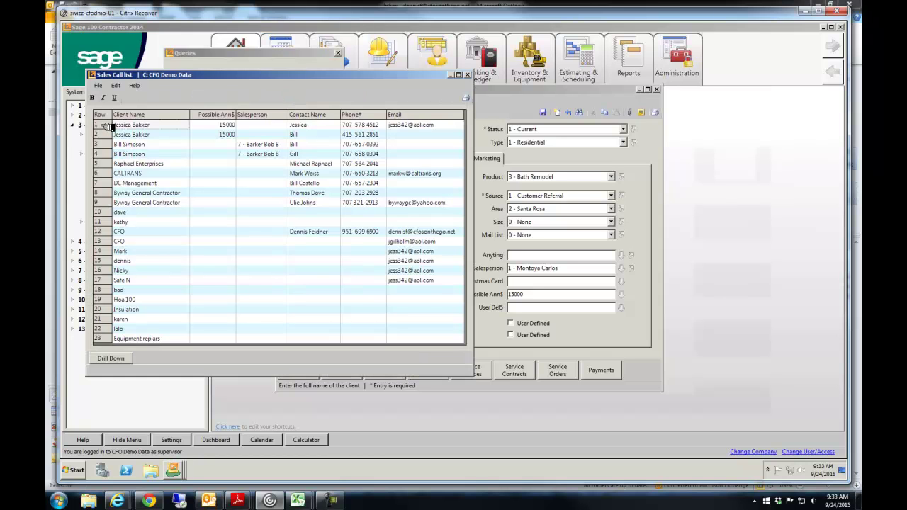
# Check the first client's possible annual amount, phone and email in the sales call list, and close the results
pyautogui.click(224, 129)
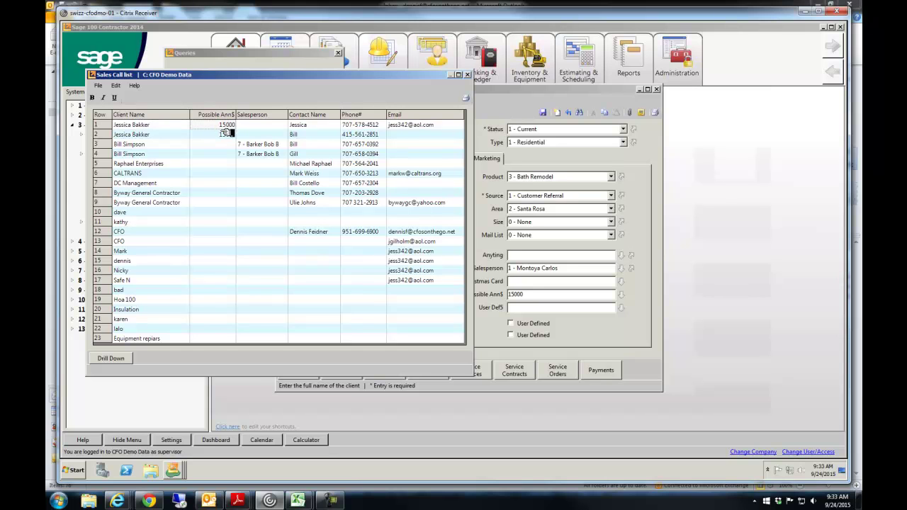
pyautogui.click(347, 125)
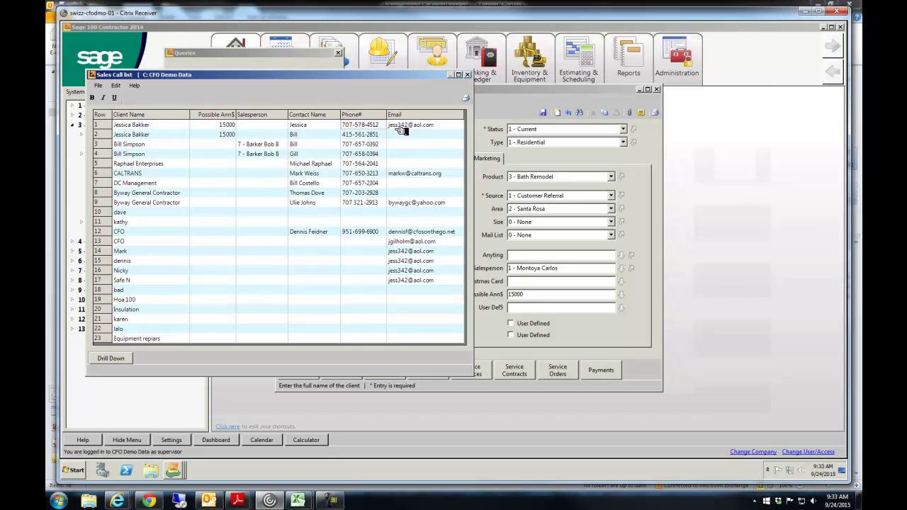
pyautogui.click(398, 126)
pyautogui.click(467, 74)
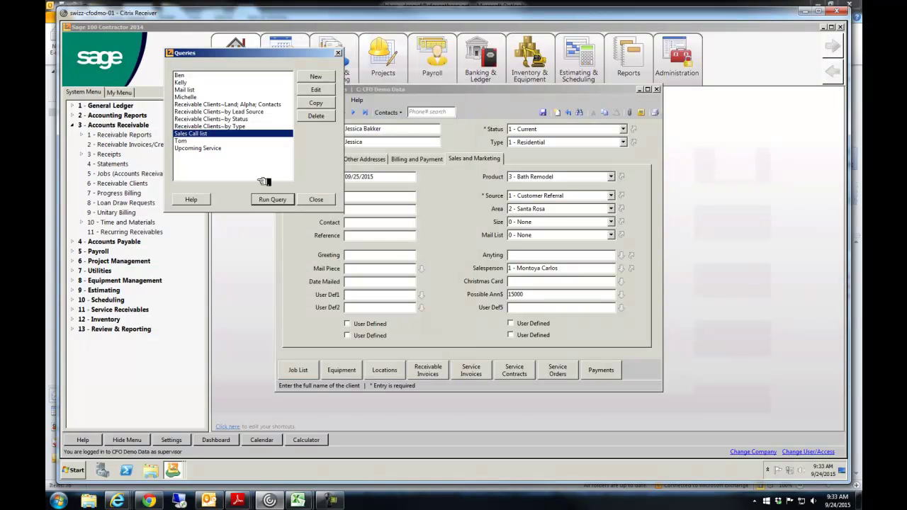
# Edit the Sales Call list query to add the Receivable Clients Product field as a report column, and finish the query wizard
pyautogui.click(194, 127)
pyautogui.click(202, 133)
pyautogui.click(331, 89)
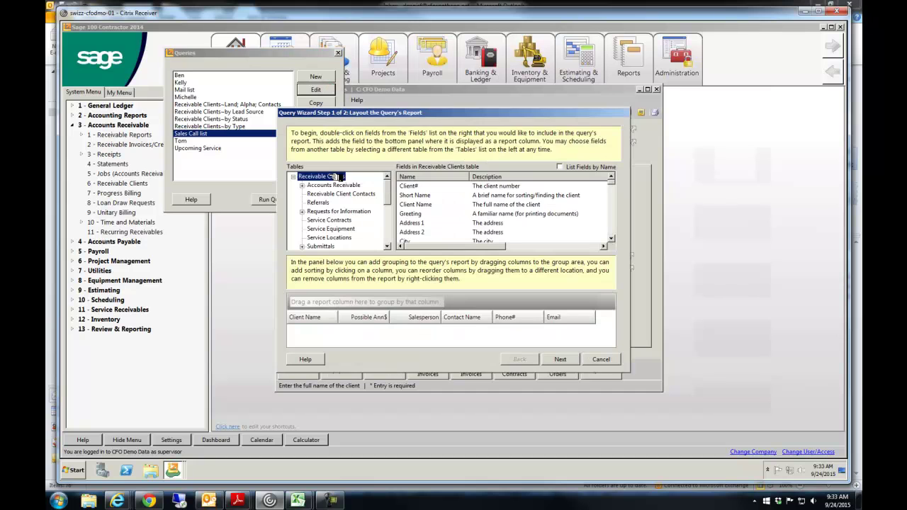
pyautogui.click(615, 217)
pyautogui.click(615, 217)
pyautogui.click(614, 217)
pyautogui.click(615, 217)
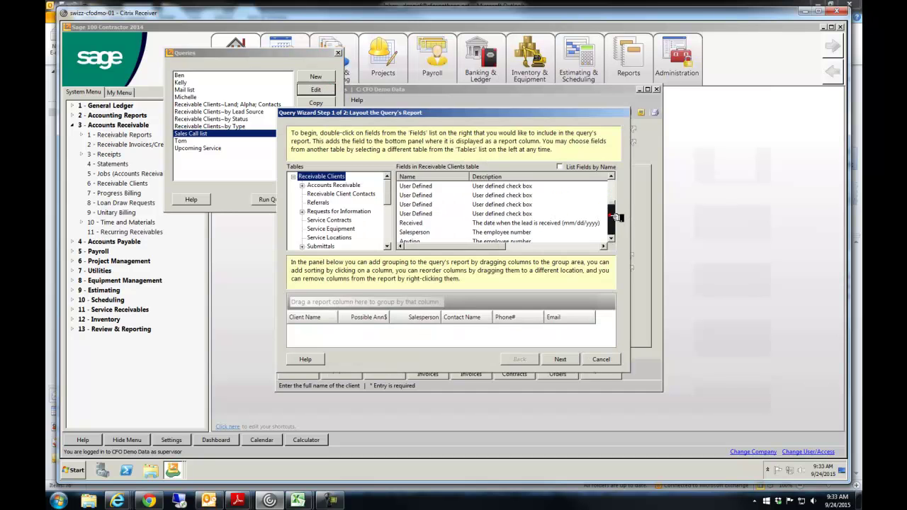
pyautogui.click(615, 219)
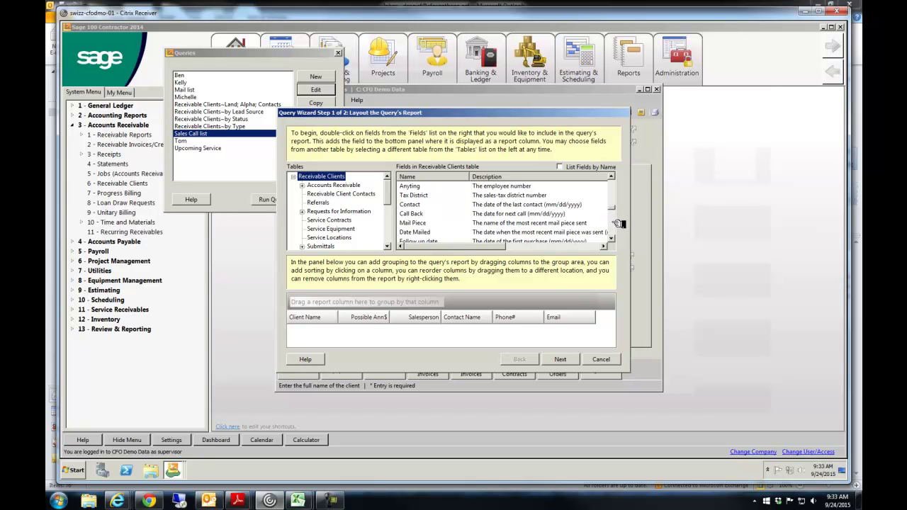
pyautogui.click(615, 226)
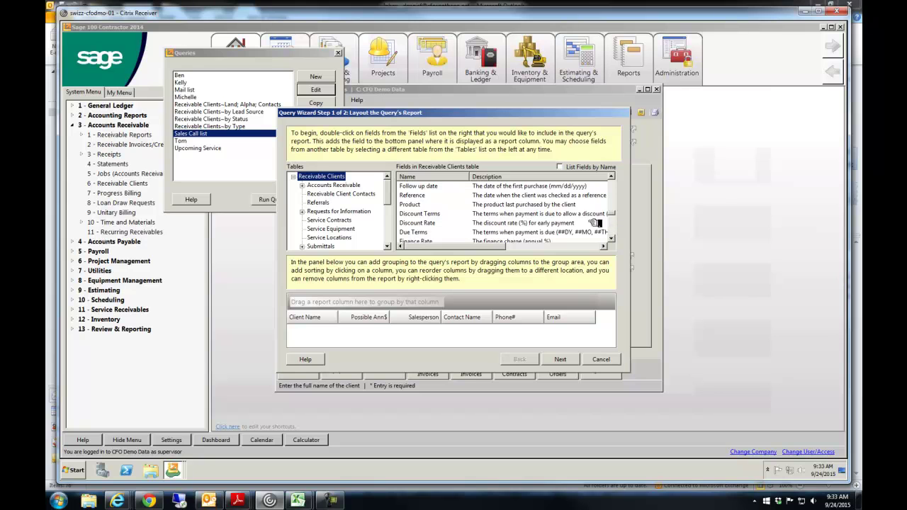
pyautogui.click(519, 206)
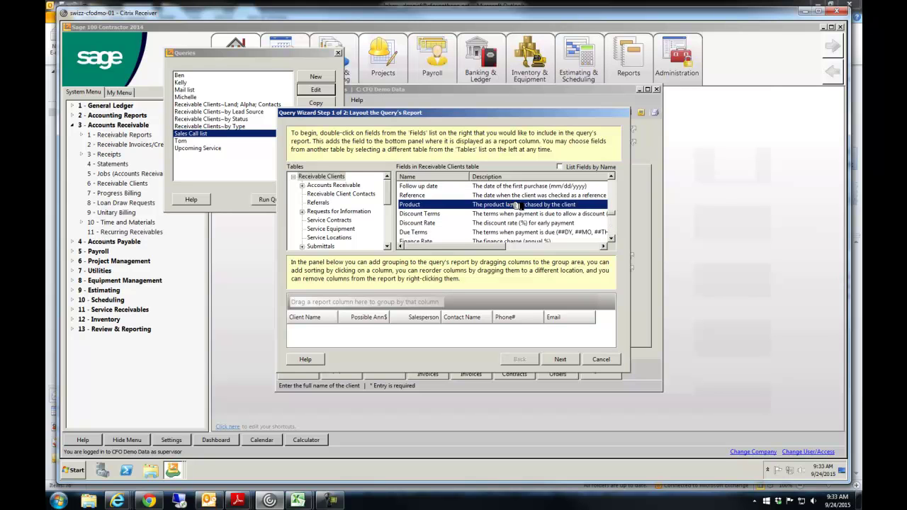
pyautogui.doubleClick(518, 213)
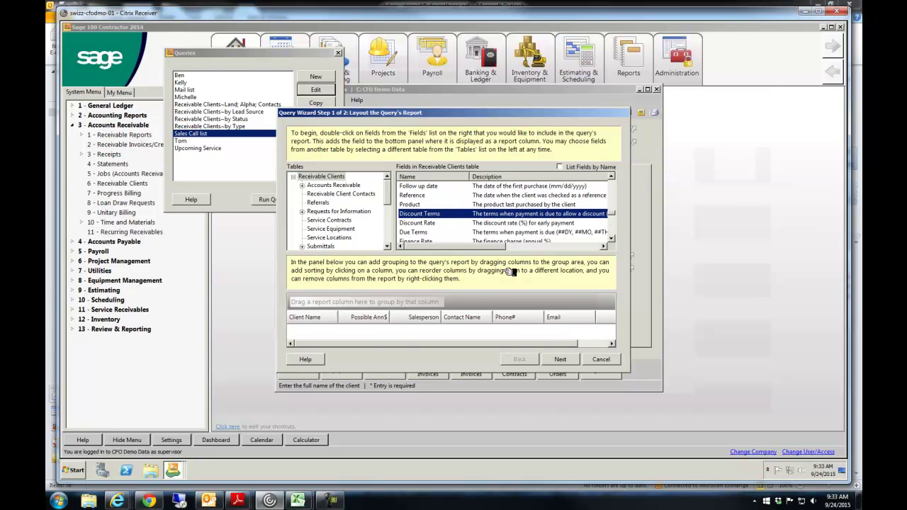
pyautogui.click(559, 360)
pyautogui.click(561, 360)
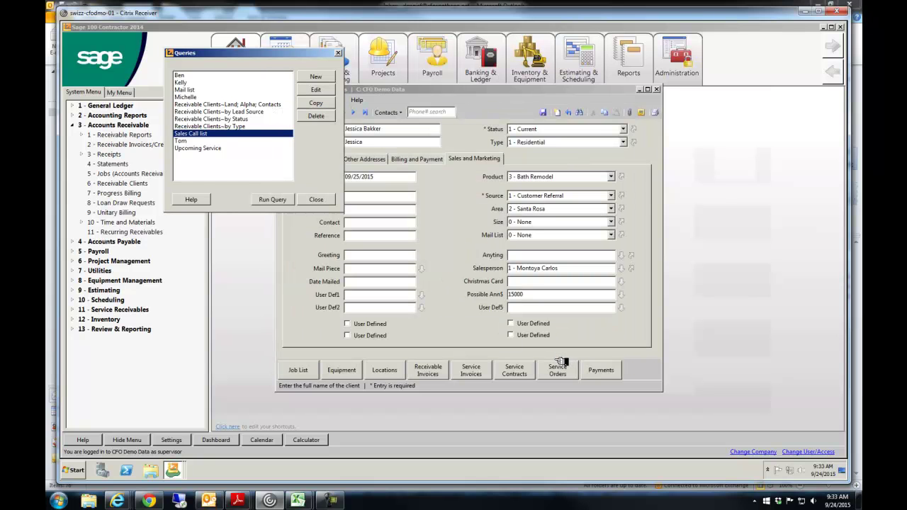
# Run the Sales Call list query, check the Product column for the first client, and close the results and query list
pyautogui.click(284, 199)
pyautogui.click(304, 115)
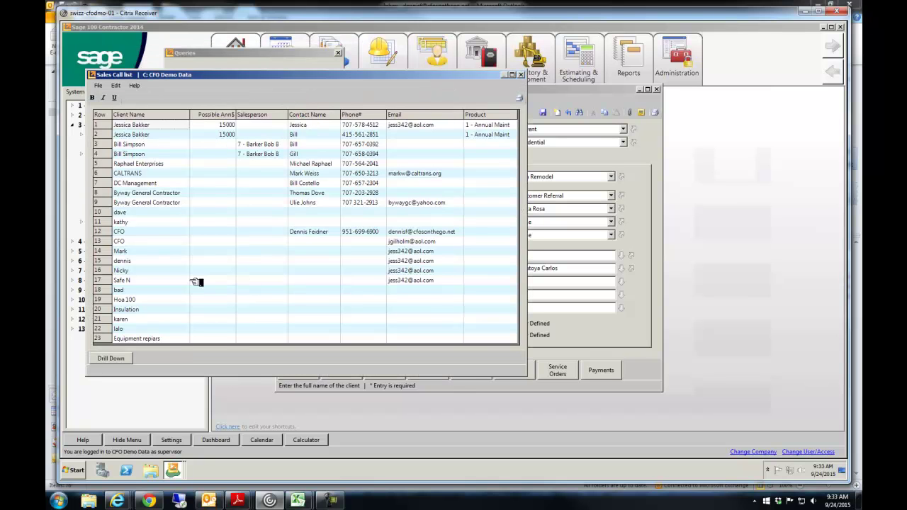
pyautogui.click(486, 133)
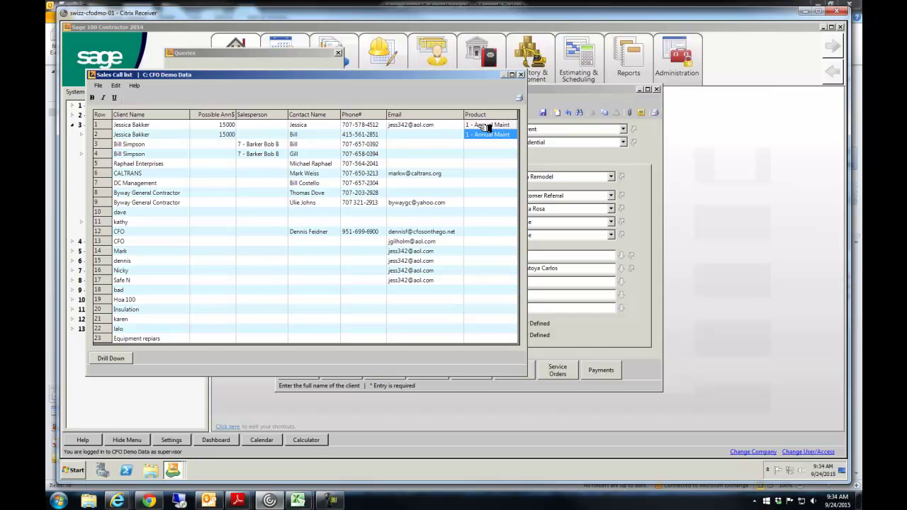
pyautogui.click(521, 74)
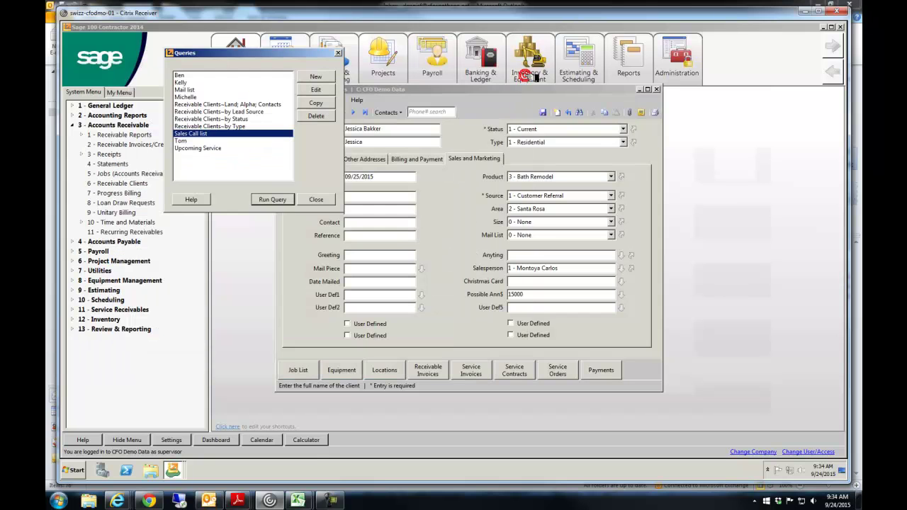
pyautogui.click(319, 199)
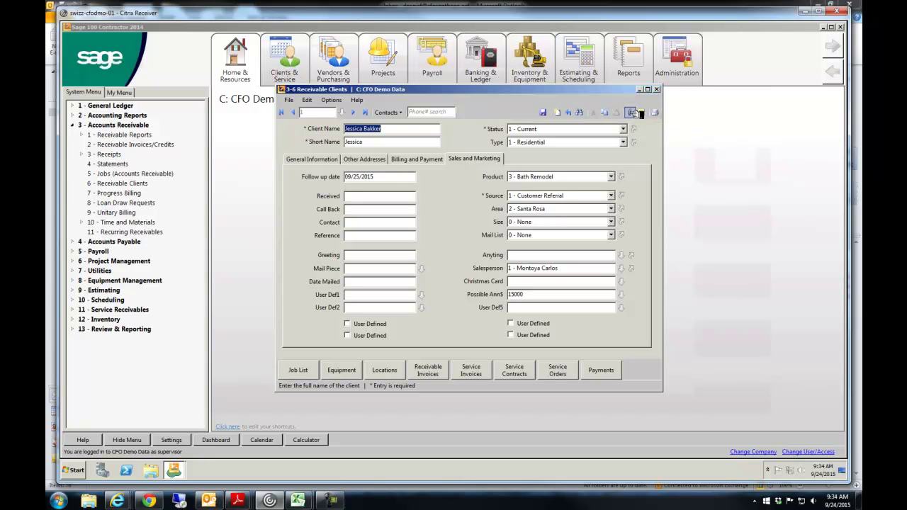
# Insert a new line stamped with the date 09/24/2015 above the existing entries in the client's notes
pyautogui.click(640, 112)
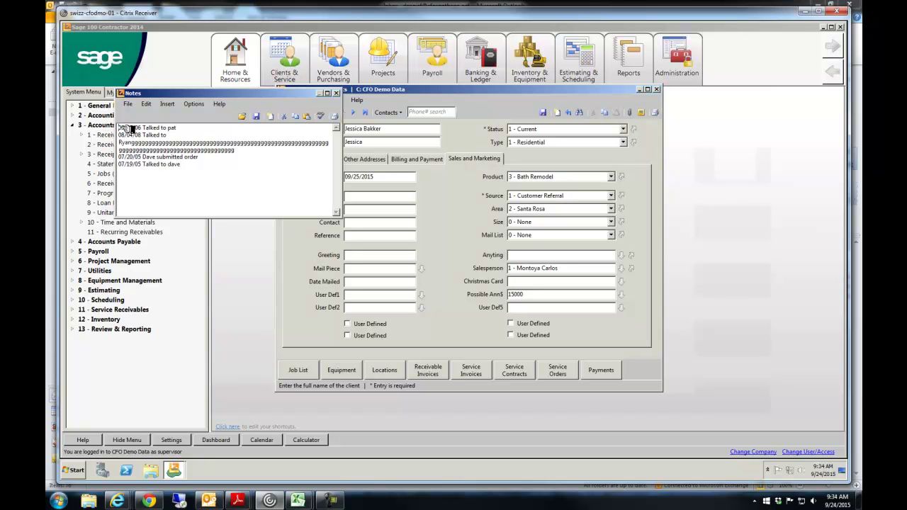
pyautogui.press('Return')
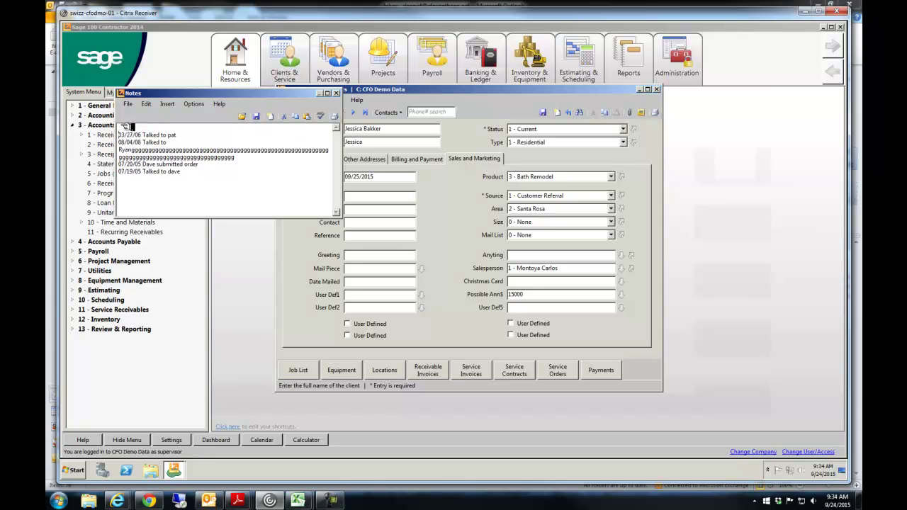
pyautogui.click(167, 104)
pyautogui.click(185, 116)
# Enter the text "I creted a custom video, or y9u sent carpet sample" after the date in the new note line
pyautogui.write('I create')
pyautogui.press('BackSpace')
pyautogui.press('BackSpace')
pyautogui.write('ted a custom veideo, or y9u sent c')
pyautogui.write('arpet sampl')
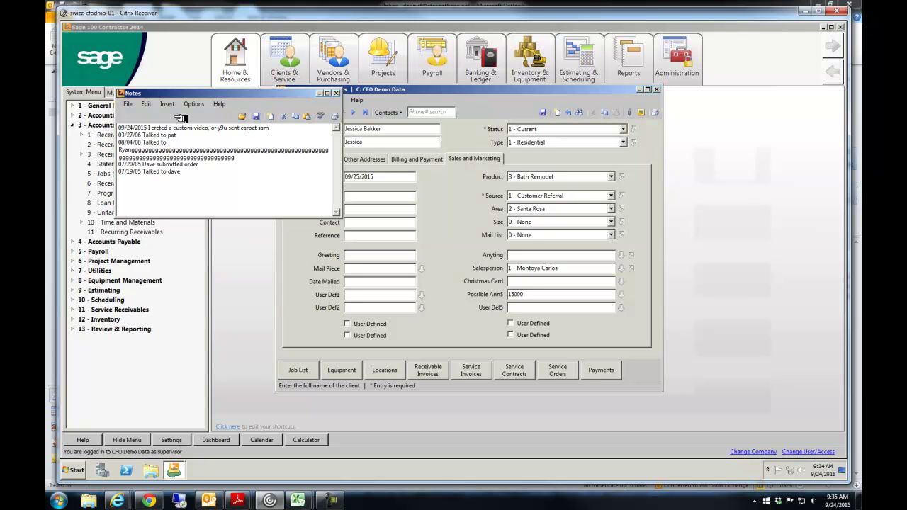
pyautogui.write('e')
# Correct "y9u" to "you" in the new note, save the notes, and reopen them to check the entry
pyautogui.click(227, 129)
pyautogui.press('BackSpace')
pyautogui.write('o')
pyautogui.click(258, 116)
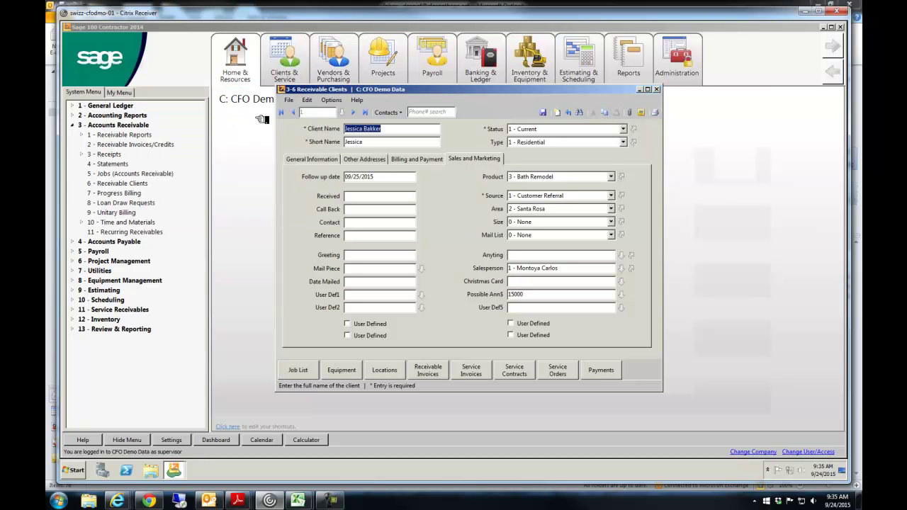
pyautogui.click(641, 111)
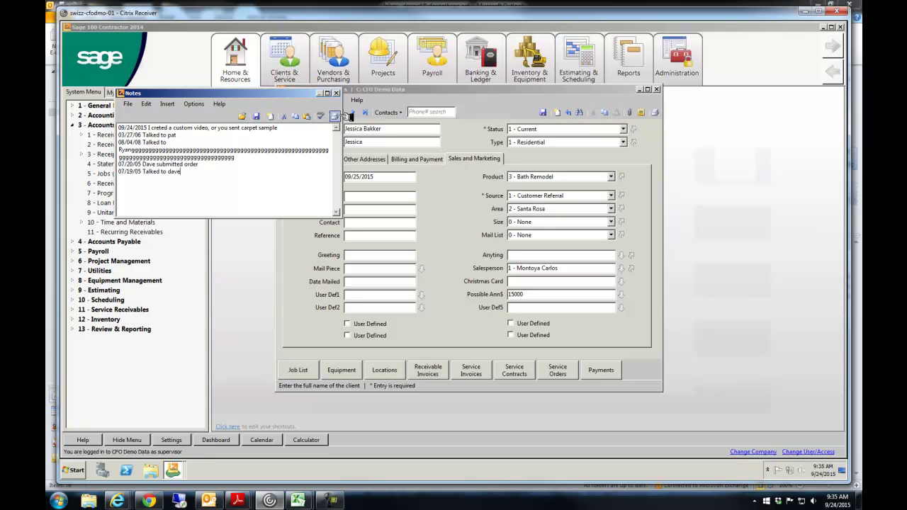
pyautogui.click(337, 93)
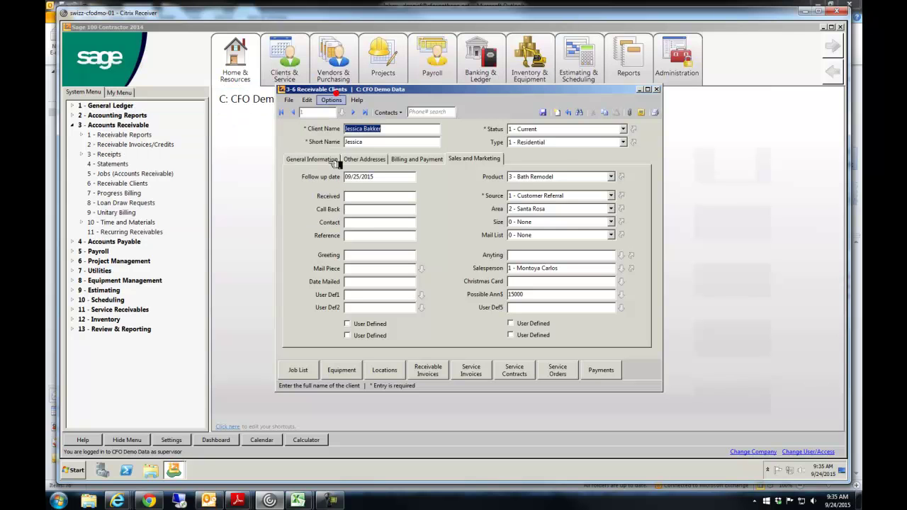
# Set the client's call back date to 9/24/15 in the sales and marketing details
pyautogui.click(352, 211)
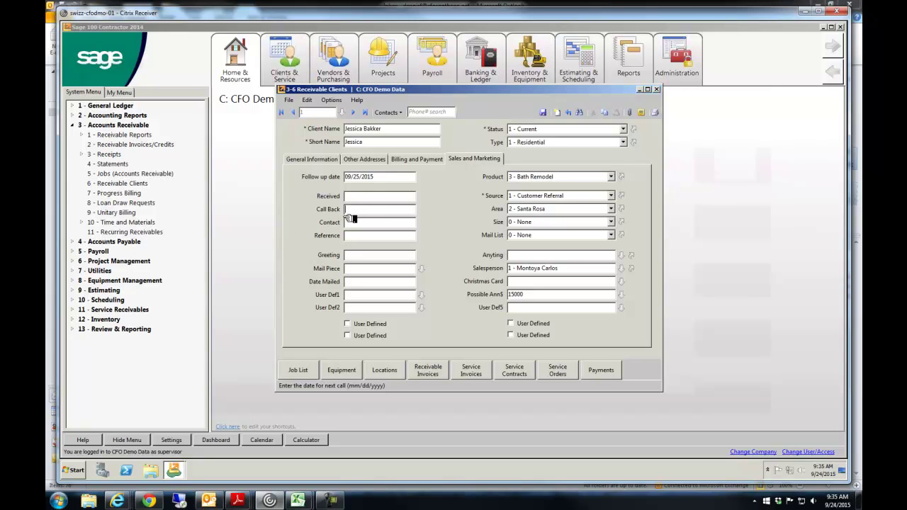
pyautogui.write('9/24/15')
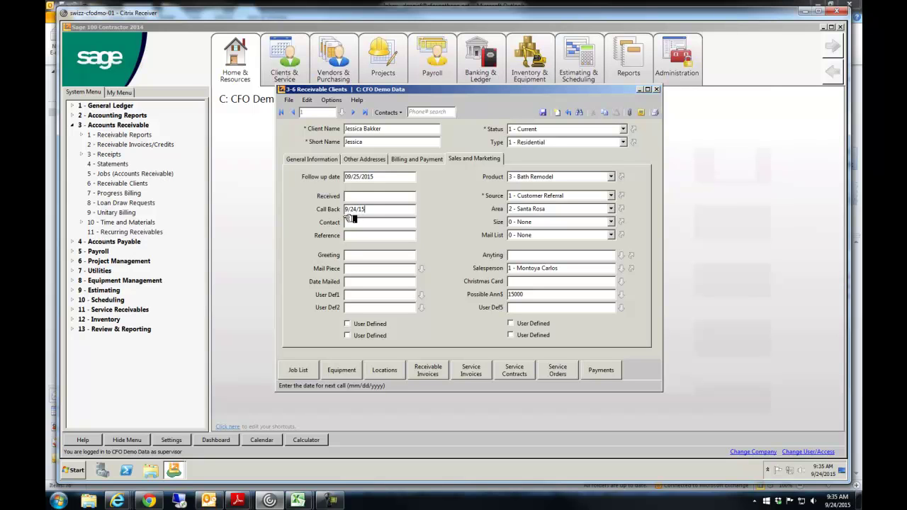